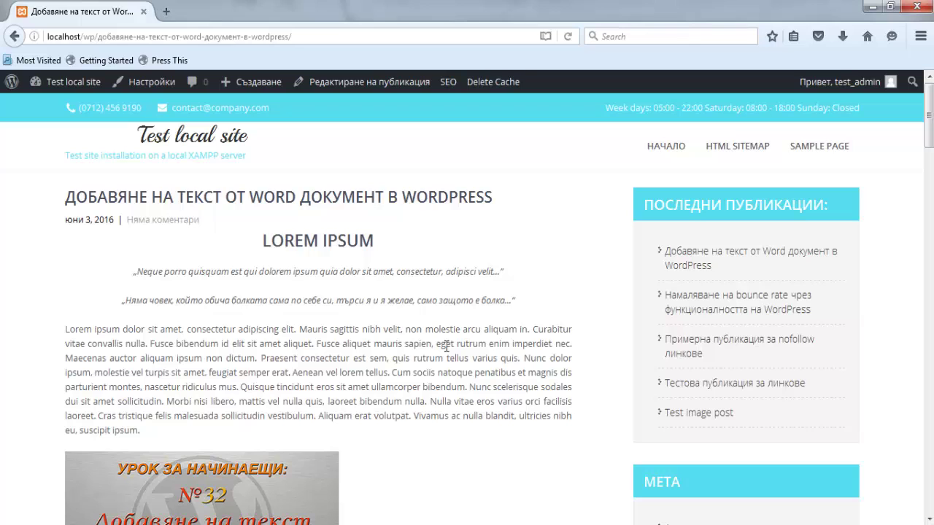
- Go to the test local site's admin Dashboard, showing 9 posts, 2 pages and 1 comment
left_click(88, 88)
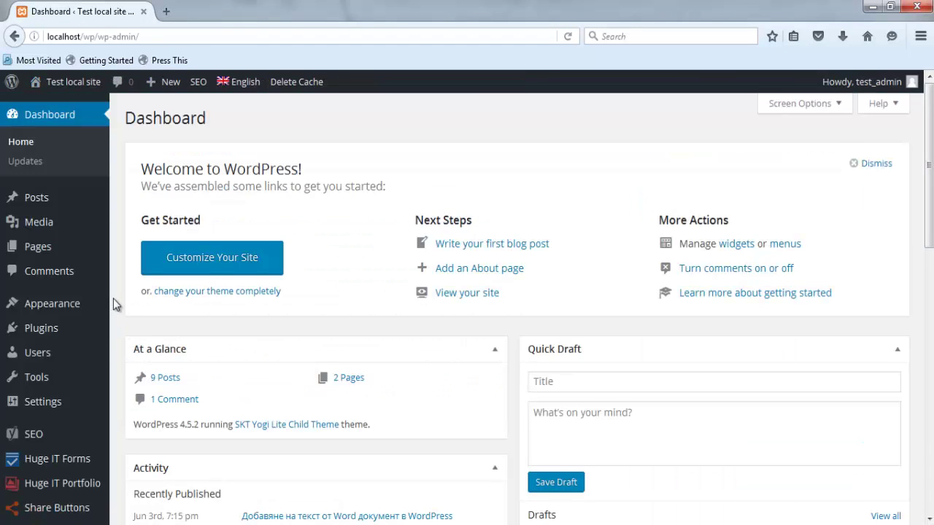
scroll(113, 298, "down", 2)
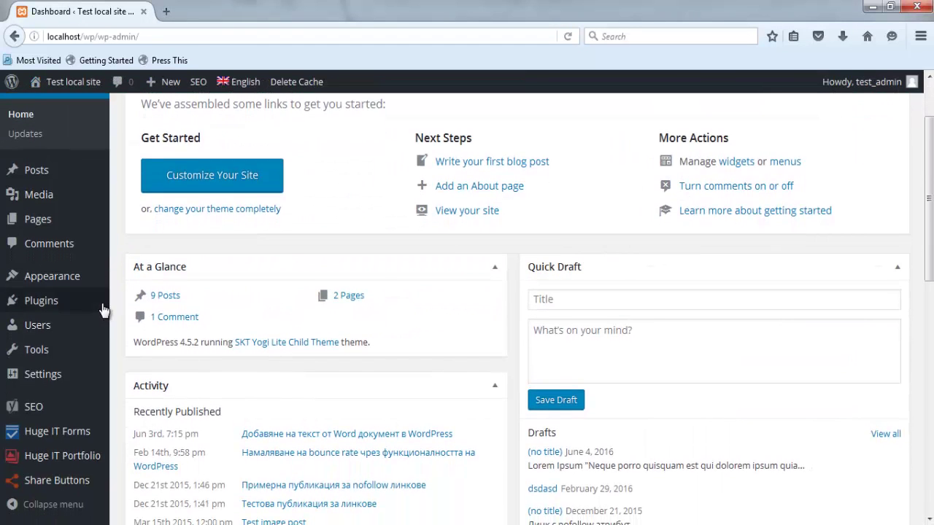
mouse_move(102, 308)
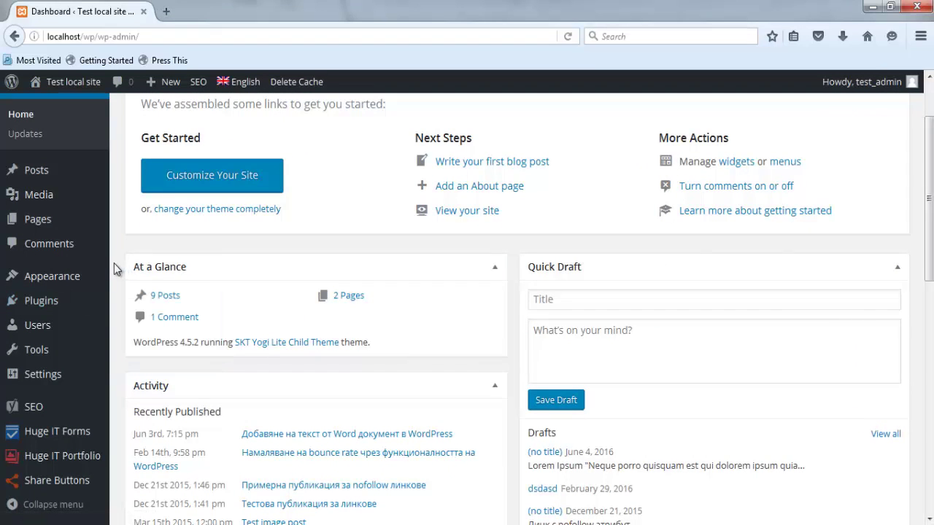
scroll(114, 261, "up", 2)
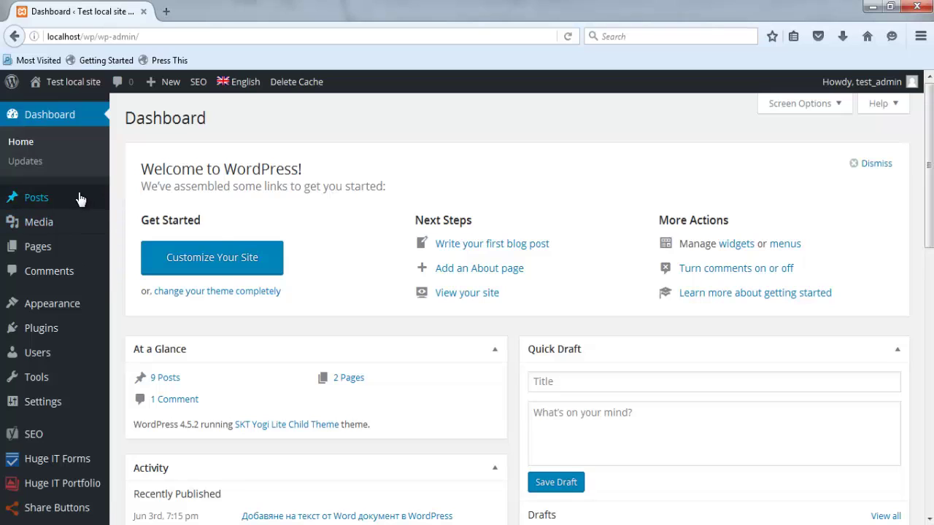
mouse_move(81, 199)
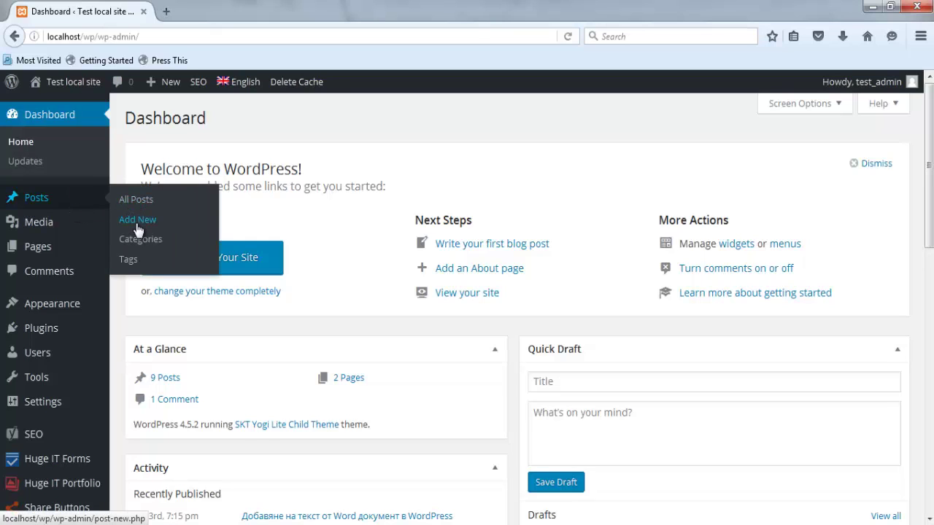
- Choose Posts > Add New to start a blank draft post
left_click(137, 220)
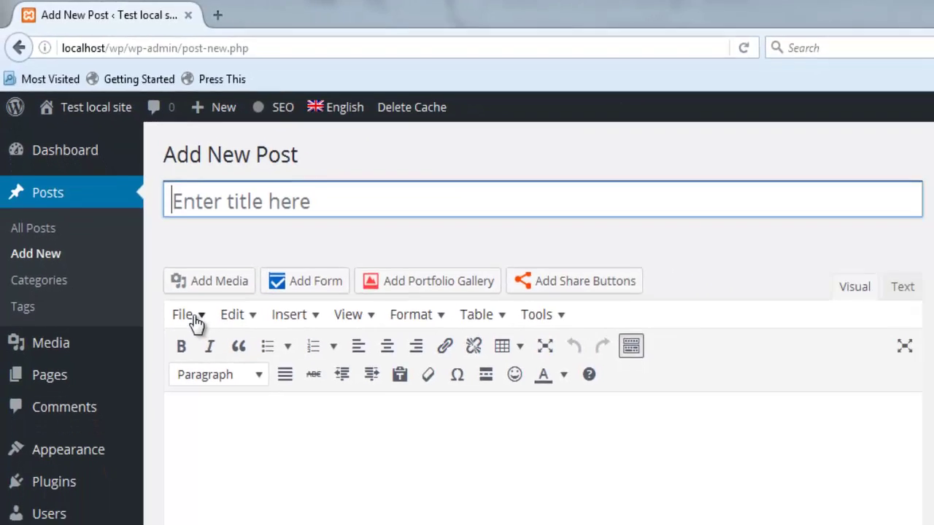
left_click(146, 246)
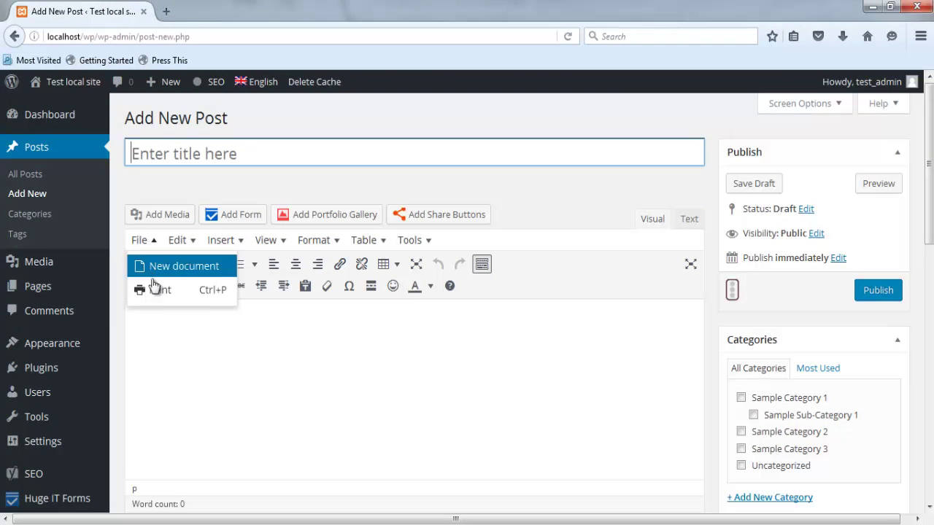
left_click(180, 243)
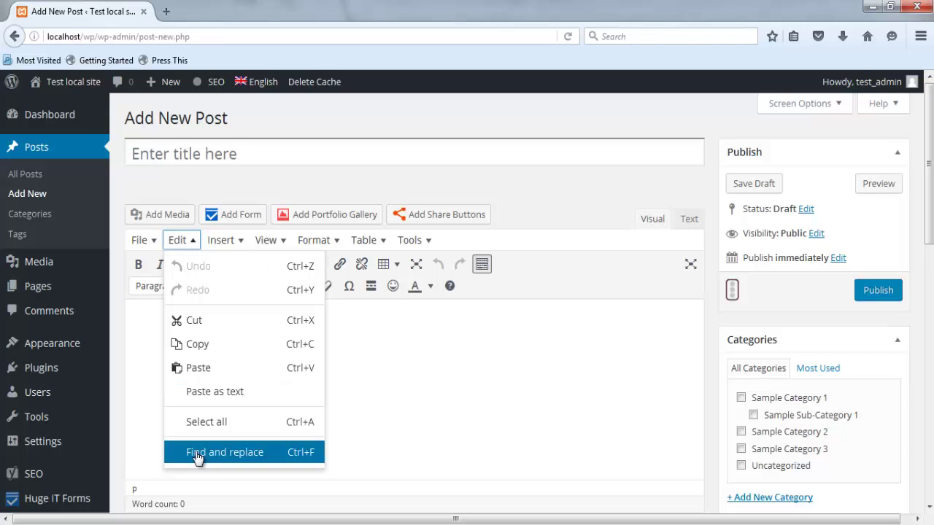
left_click(222, 241)
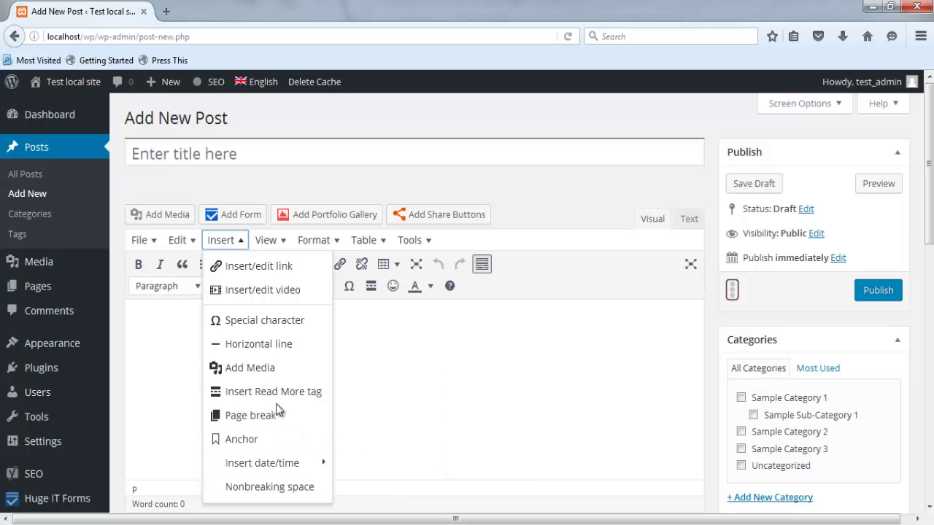
left_click(267, 243)
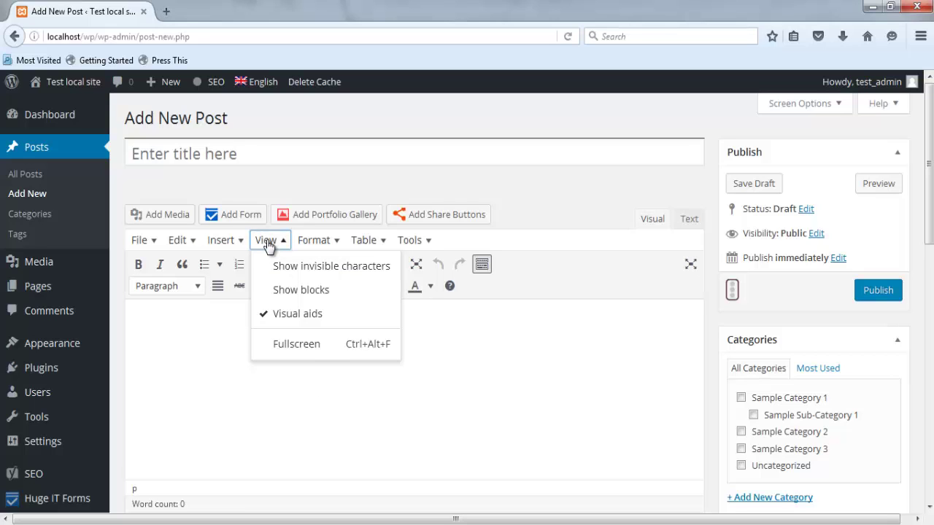
left_click(314, 241)
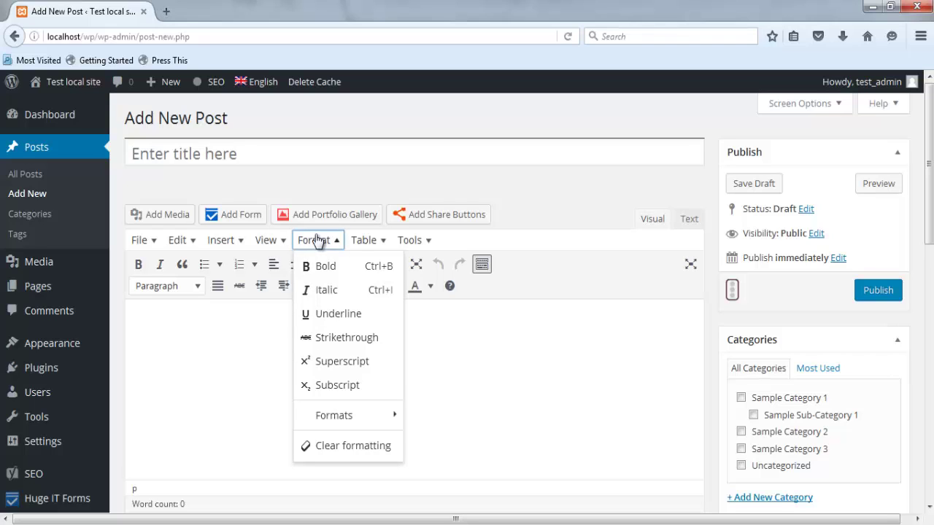
left_click(371, 243)
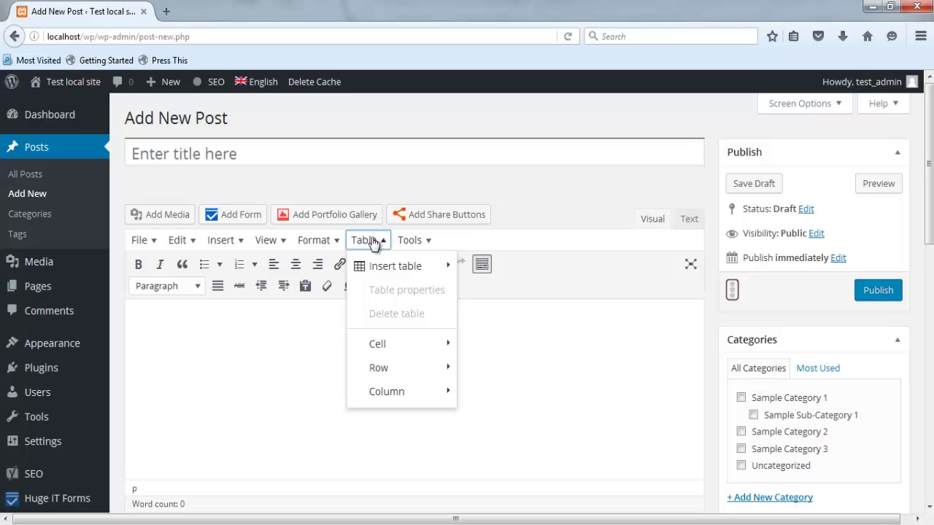
mouse_move(410, 245)
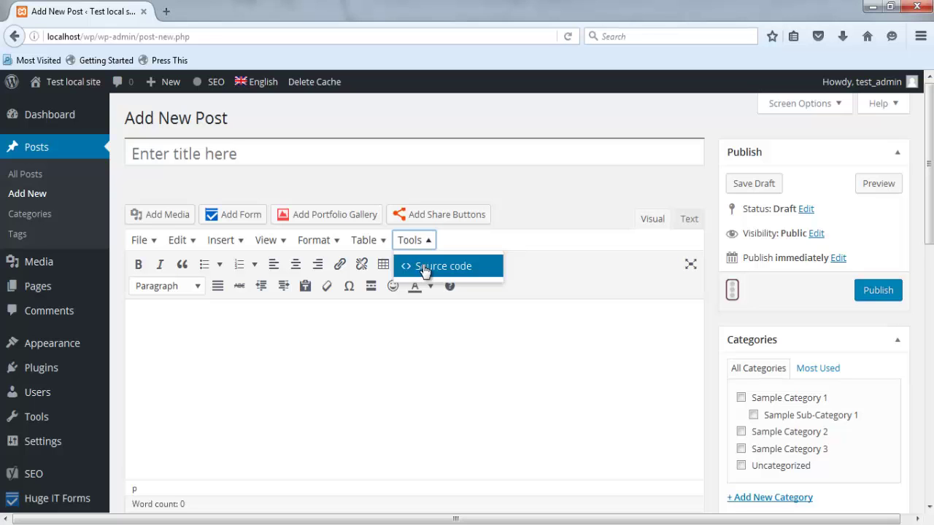
left_click(306, 353)
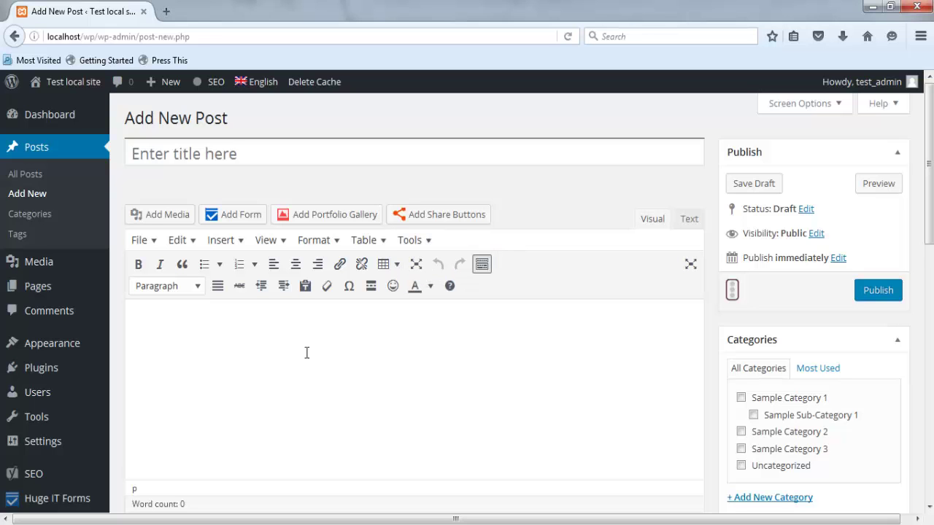
- Scroll down the Add New Post page to the Mammoth .docx converter panel
scroll(306, 356, "down", 1)
scroll(307, 357, "down", 1)
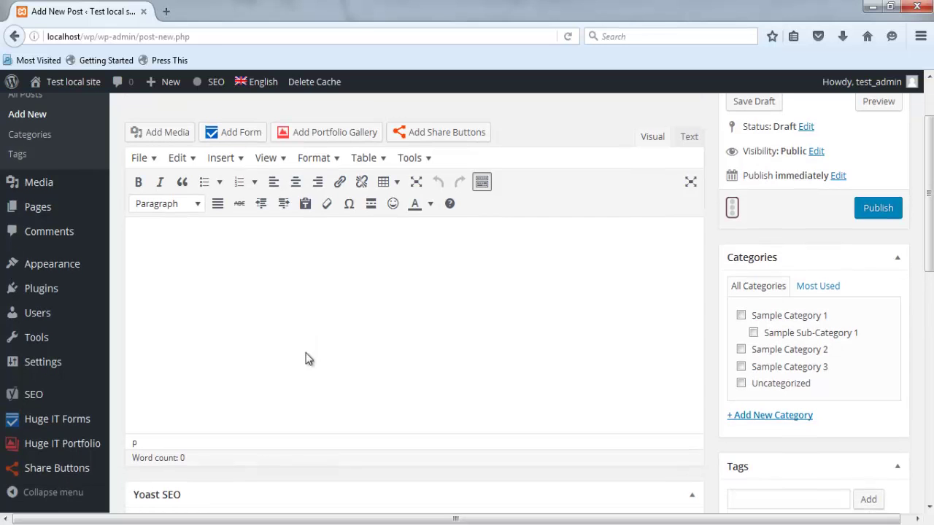
scroll(306, 357, "down", 1)
scroll(306, 358, "down", 2)
scroll(307, 358, "down", 4)
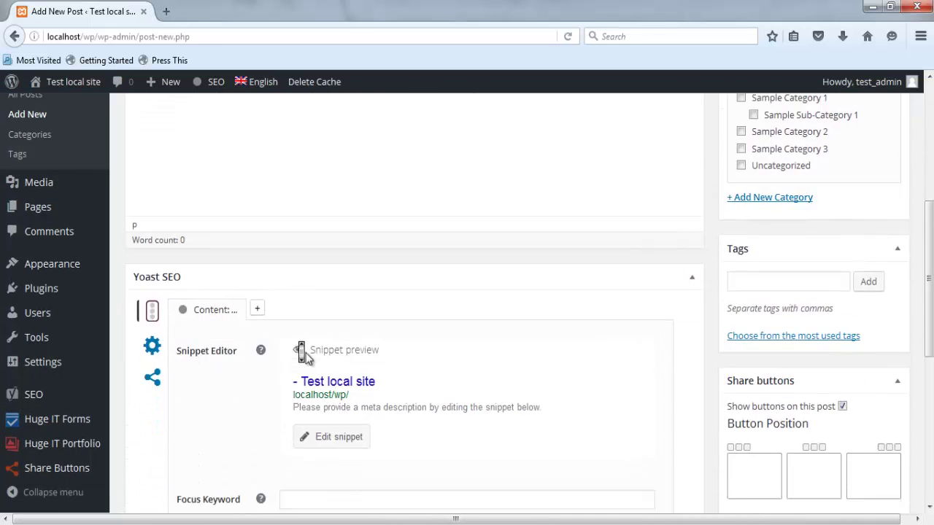
scroll(307, 358, "down", 4)
scroll(303, 354, "down", 5)
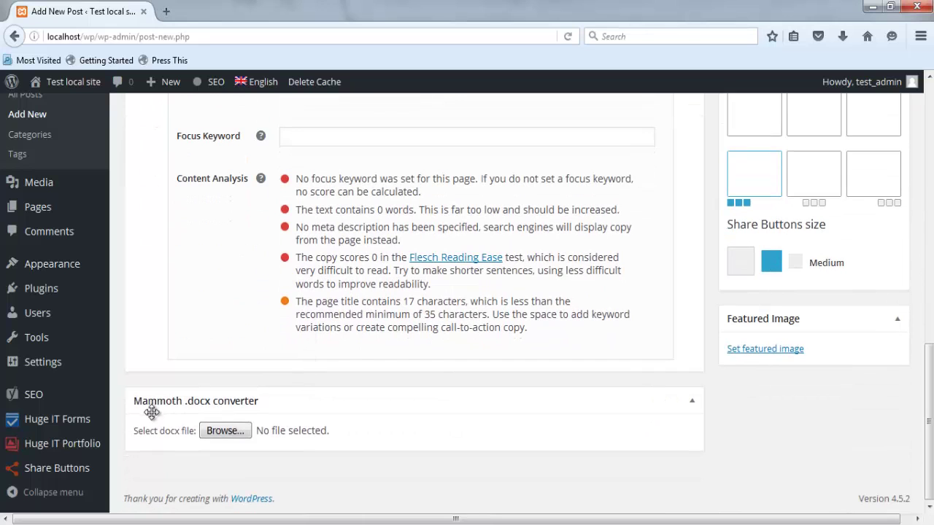
- Convert the Lorem Ipsum Word document with Mammoth and insert its content into the post
left_click(225, 432)
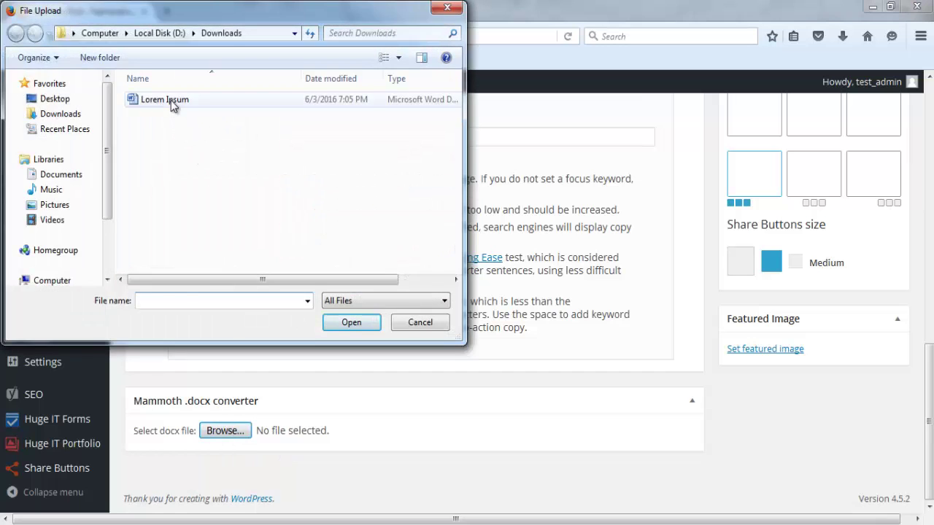
double_click(171, 100)
scroll(167, 312, "down", 5)
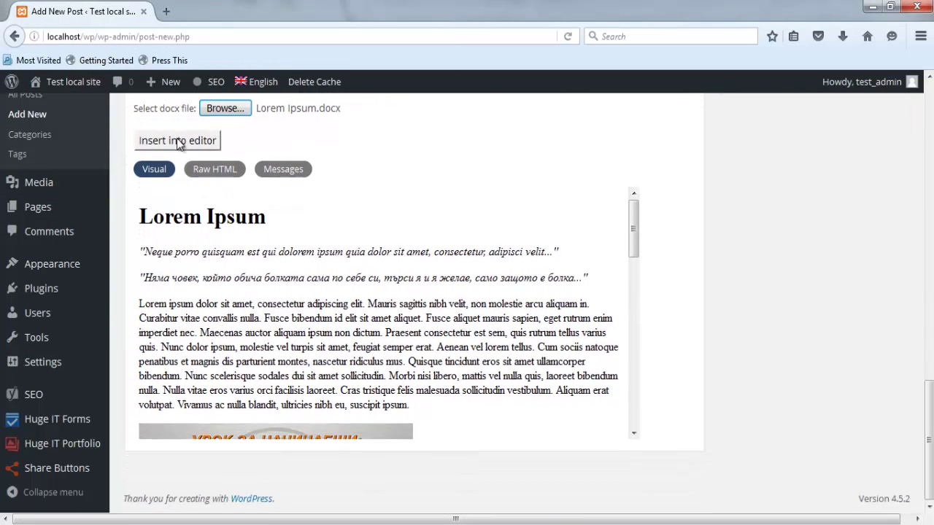
left_click(180, 140)
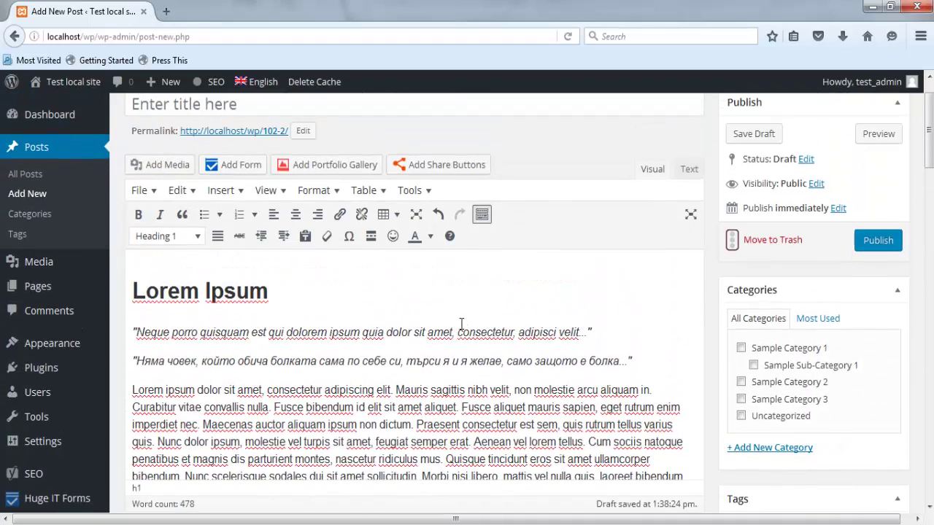
scroll(461, 324, "down", 2)
scroll(461, 324, "down", 2)
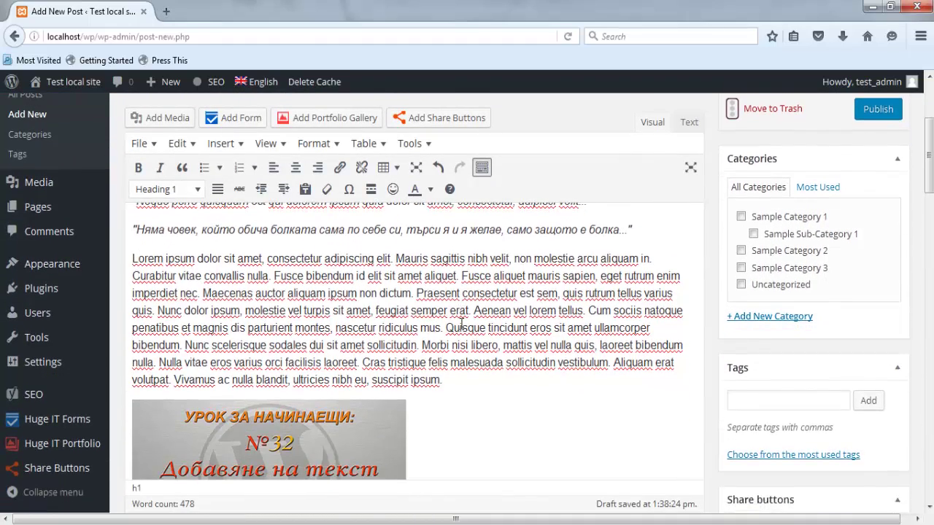
scroll(462, 323, "down", 3)
scroll(461, 324, "down", 4)
scroll(462, 323, "down", 3)
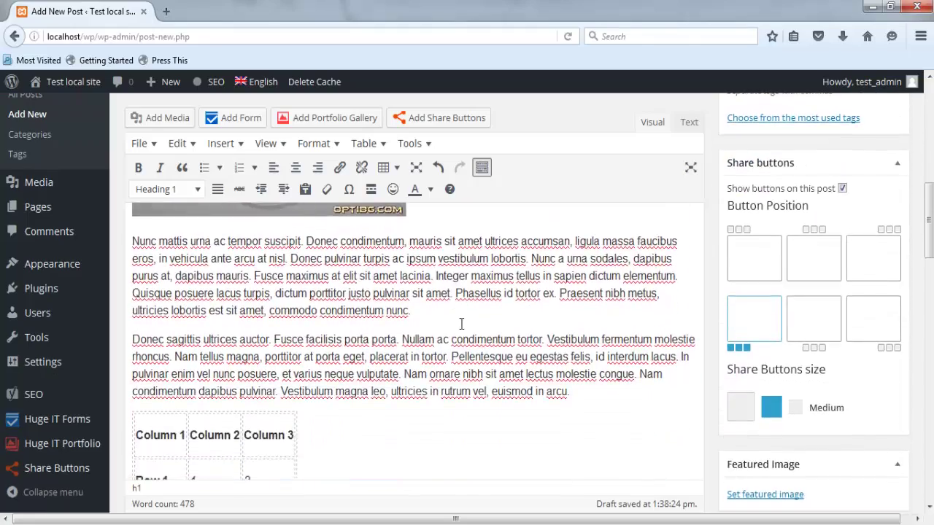
scroll(461, 324, "down", 2)
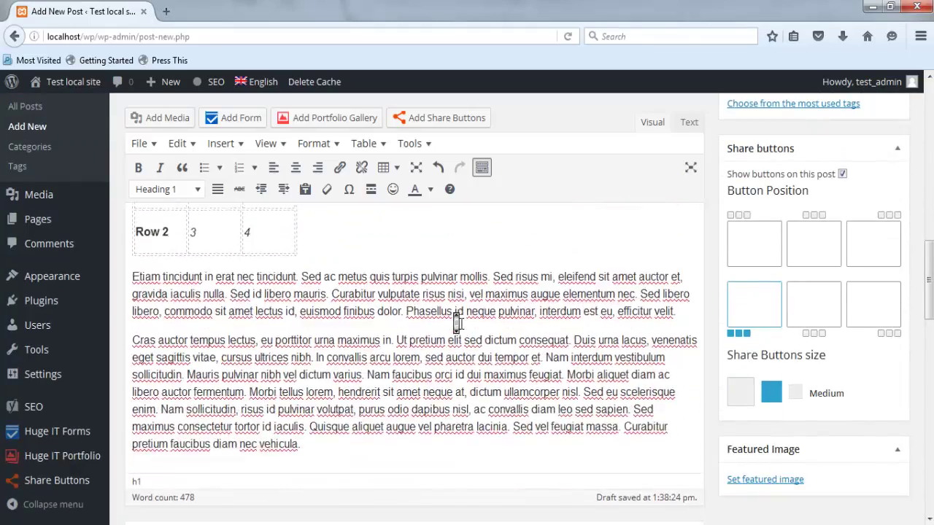
scroll(461, 324, "up", 3)
scroll(461, 324, "up", 5)
scroll(461, 324, "up", 5)
scroll(462, 324, "up", 2)
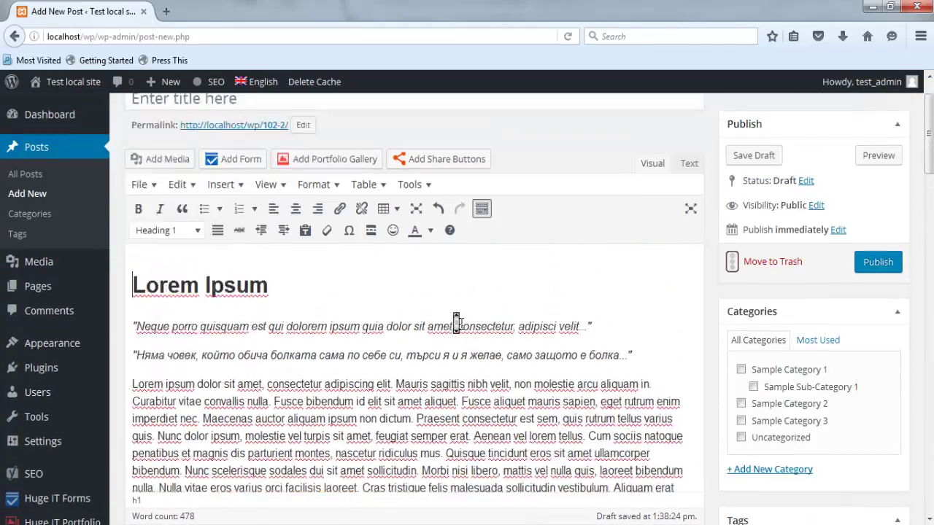